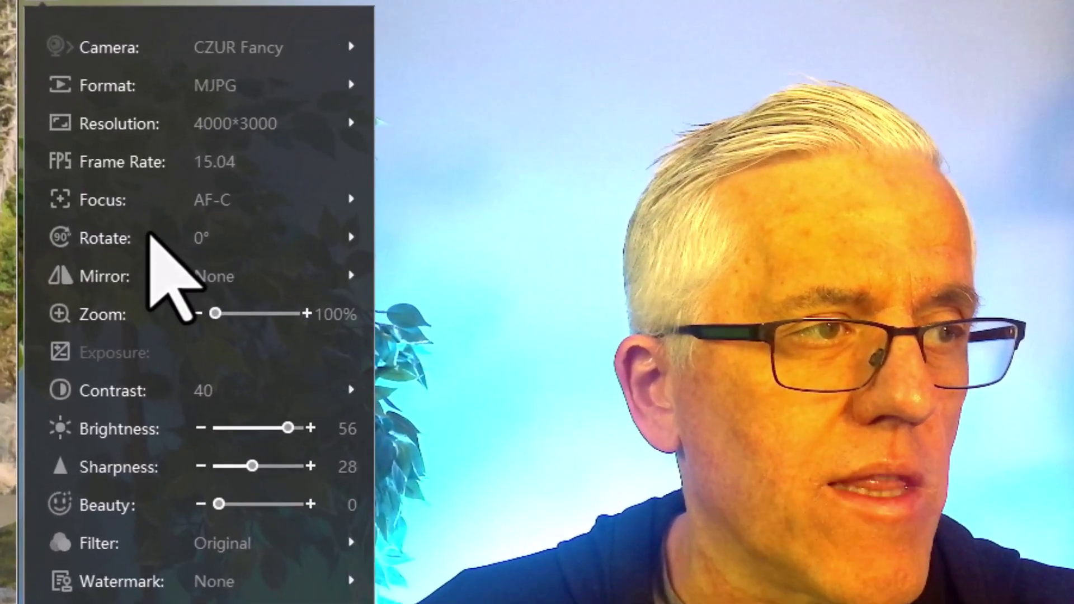
Step: Show the Focus options (AF-C, AF-S, MF) in the settings panel, keeping AF-C selected
{"action": "left_click", "coordinate": [218, 207]}
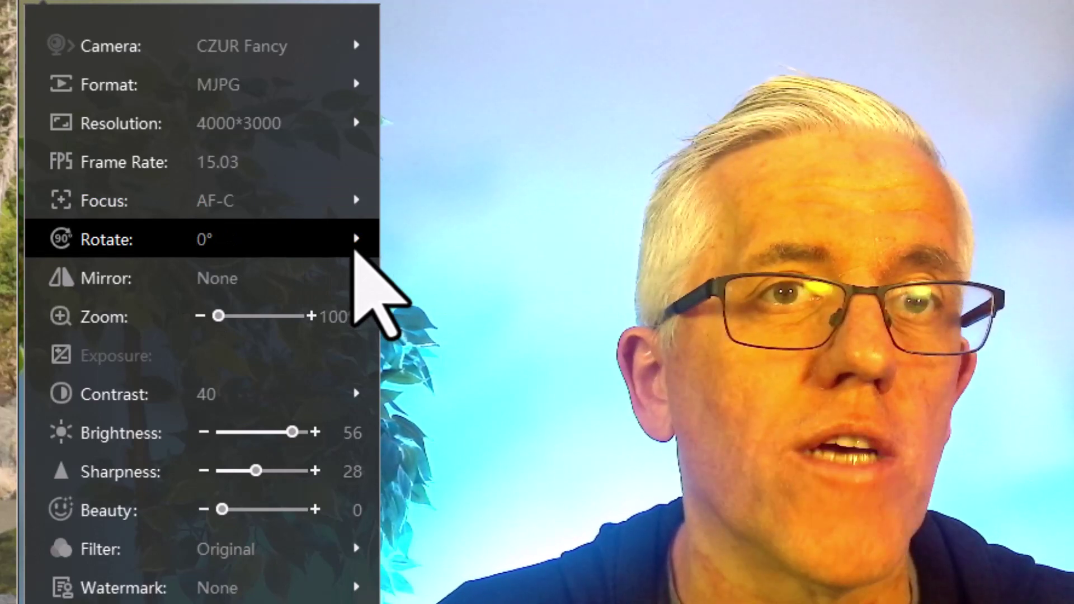
Step: Rotate the live image to 48° and further round the dial, then reset it to 0°
{"action": "left_click", "coordinate": [355, 249]}
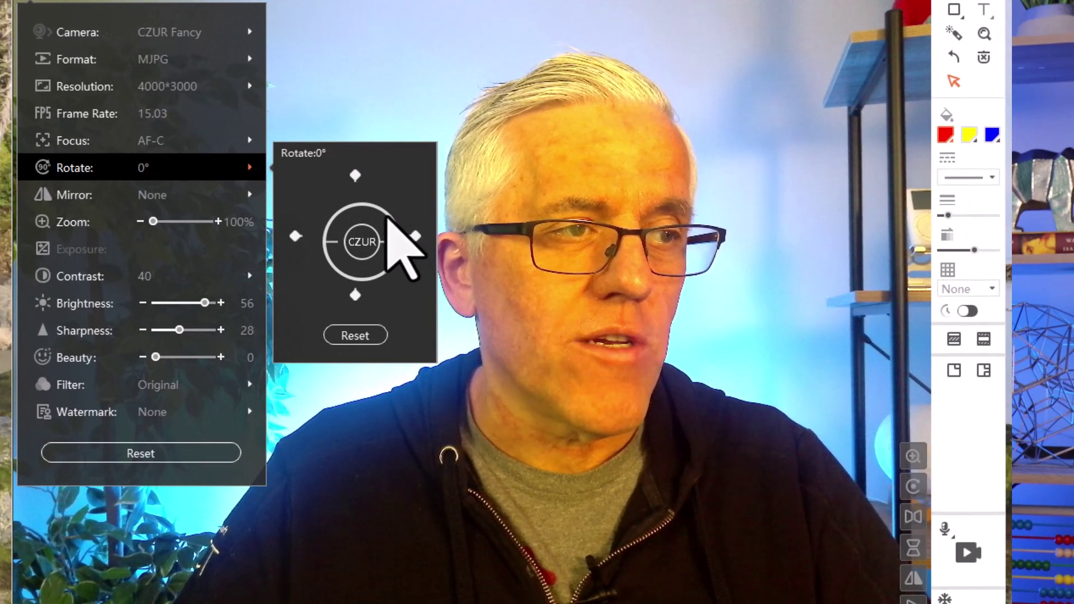
{"action": "left_click", "coordinate": [389, 219]}
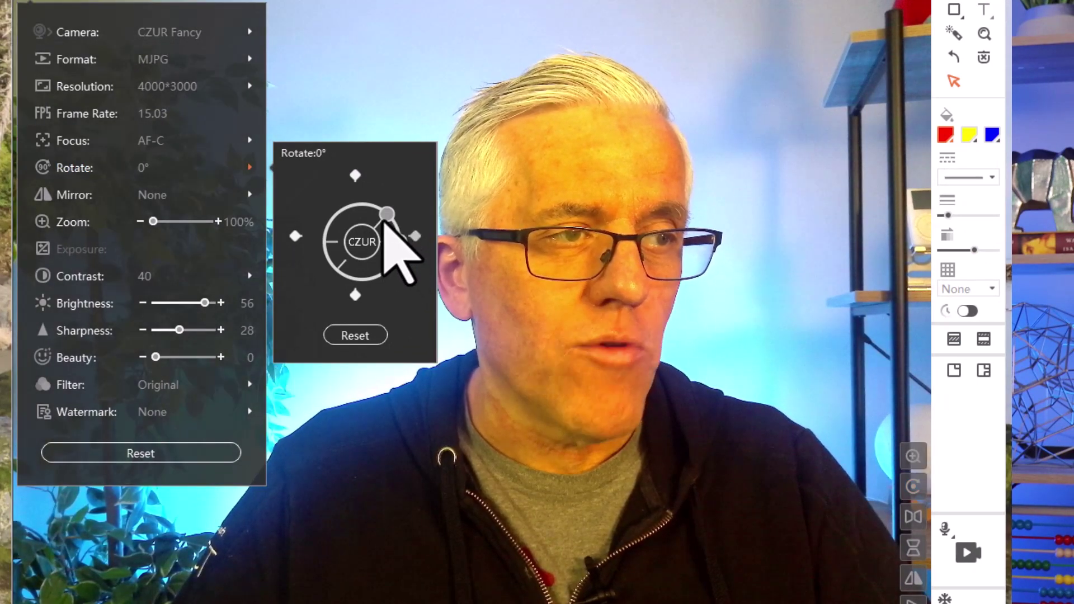
{"action": "left_click", "coordinate": [400, 242]}
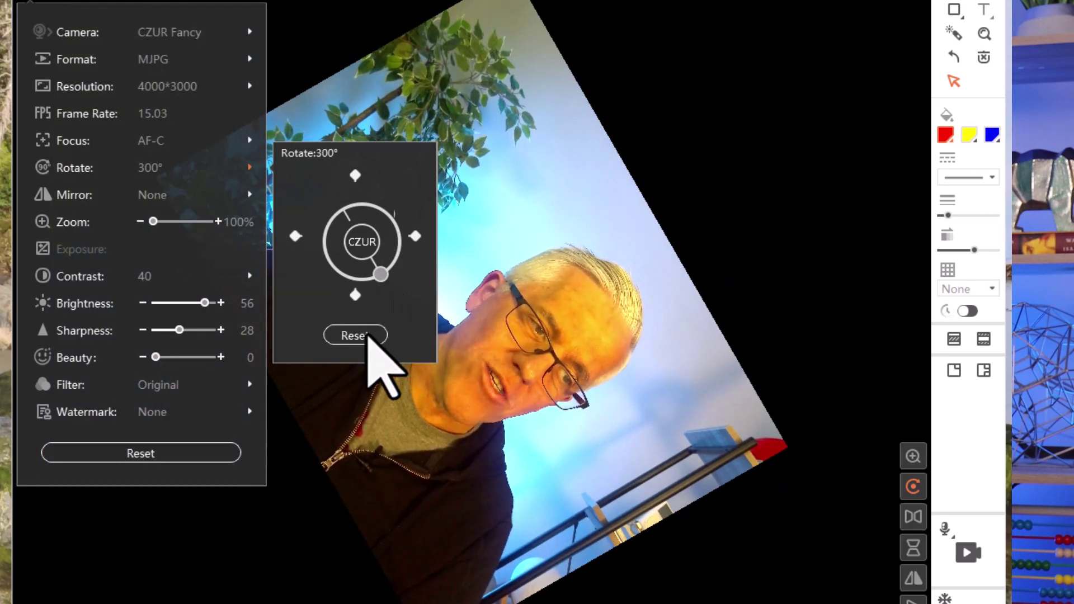
{"action": "left_click", "coordinate": [368, 335]}
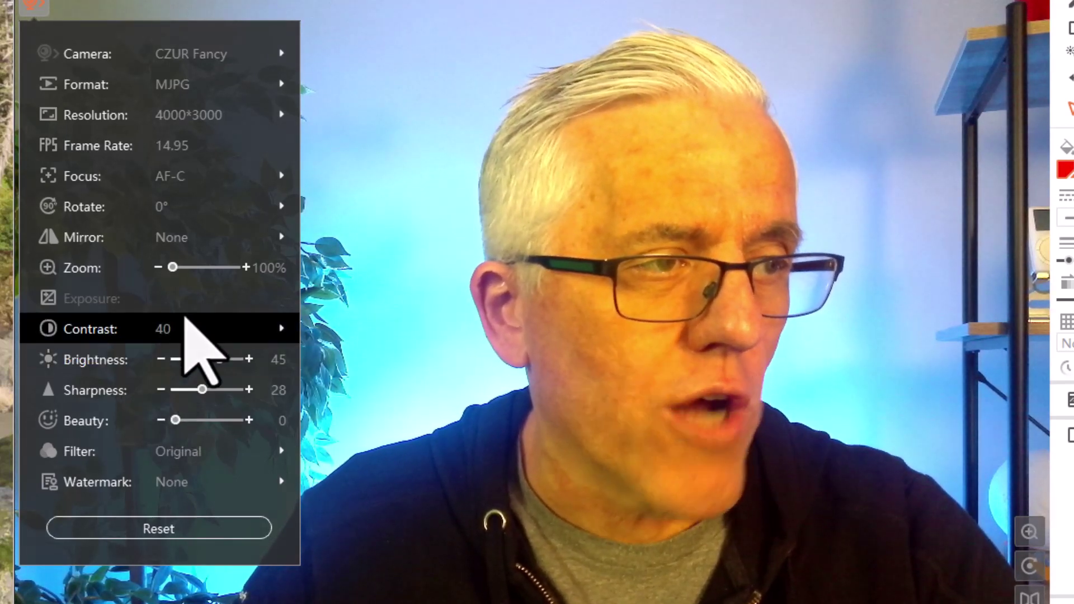
Step: Lower Contrast from 40 to 32 in three steps and set Beauty smoothing to 36
{"action": "left_click", "coordinate": [185, 331]}
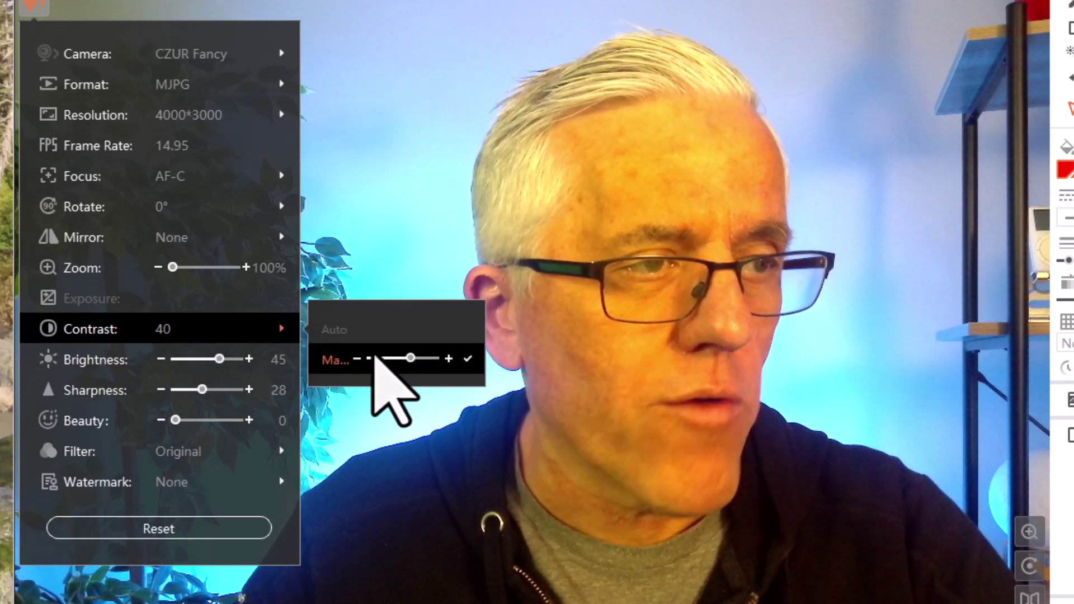
{"action": "left_click", "coordinate": [356, 359]}
{"action": "left_click", "coordinate": [356, 359]}
{"action": "left_click", "coordinate": [357, 359]}
{"action": "left_click", "coordinate": [356, 359]}
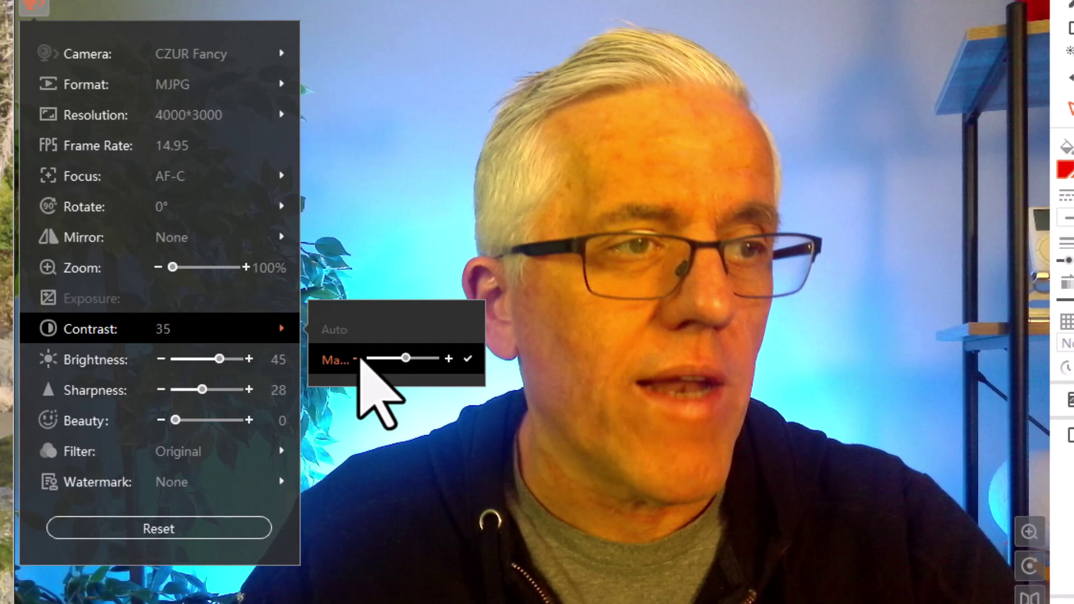
{"action": "left_click", "coordinate": [357, 359]}
{"action": "left_click", "coordinate": [357, 359]}
{"action": "left_click", "coordinate": [357, 359]}
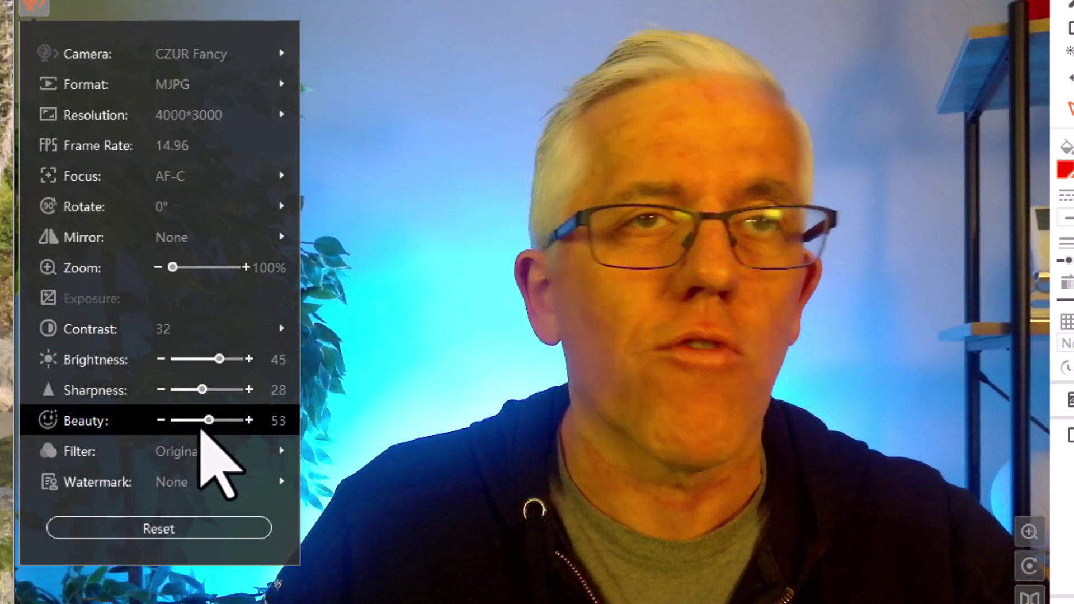
{"action": "left_click", "coordinate": [200, 425]}
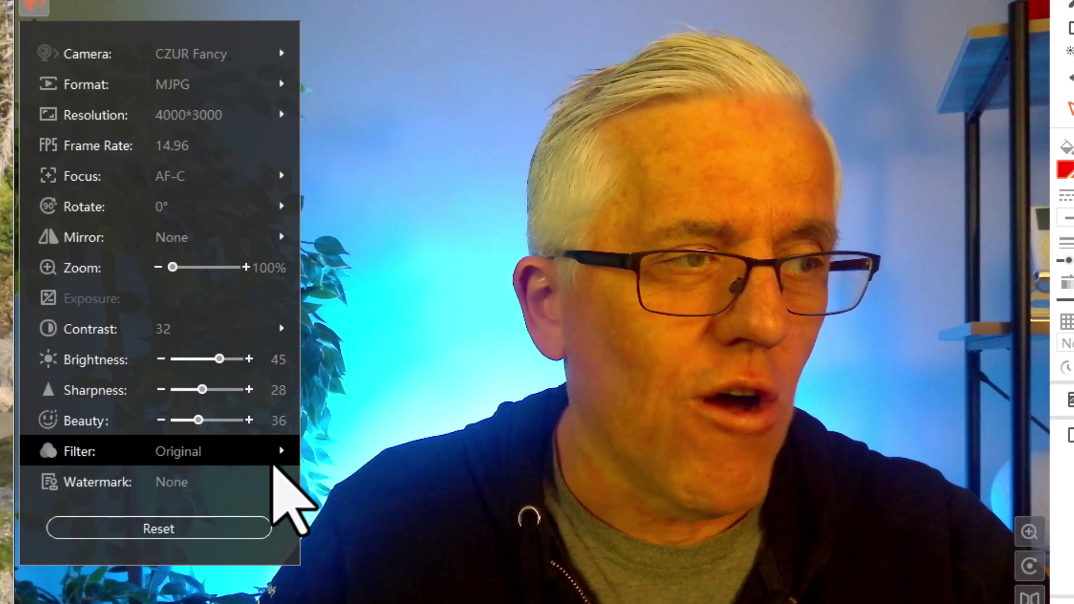
Step: Preview the Grayscale, Negative and Emboss filters on the live image, then restore Original
{"action": "left_click", "coordinate": [272, 453]}
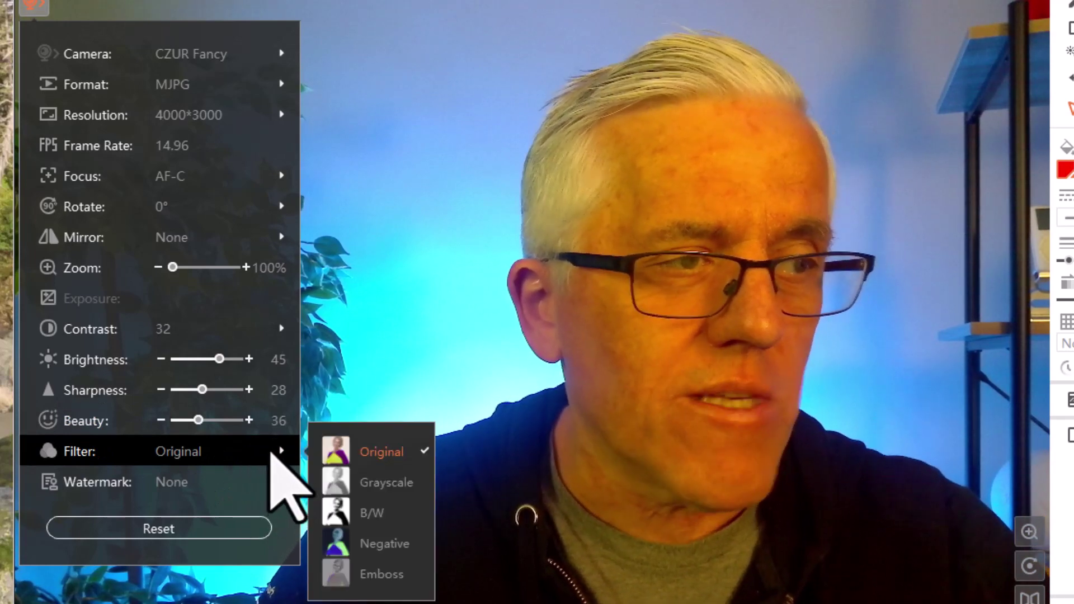
{"action": "left_click", "coordinate": [342, 488]}
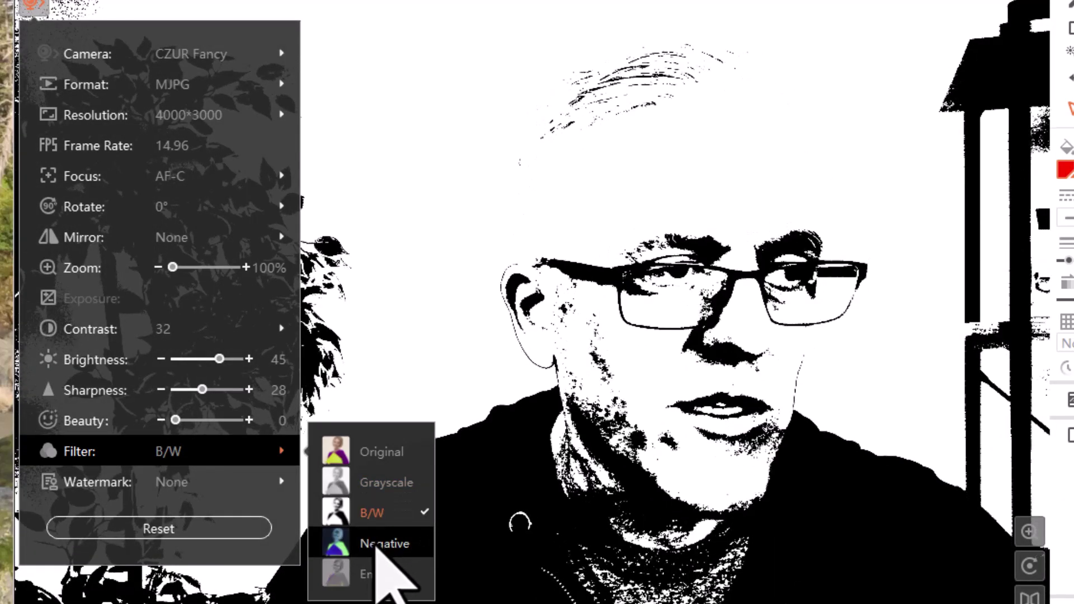
{"action": "left_click", "coordinate": [376, 545]}
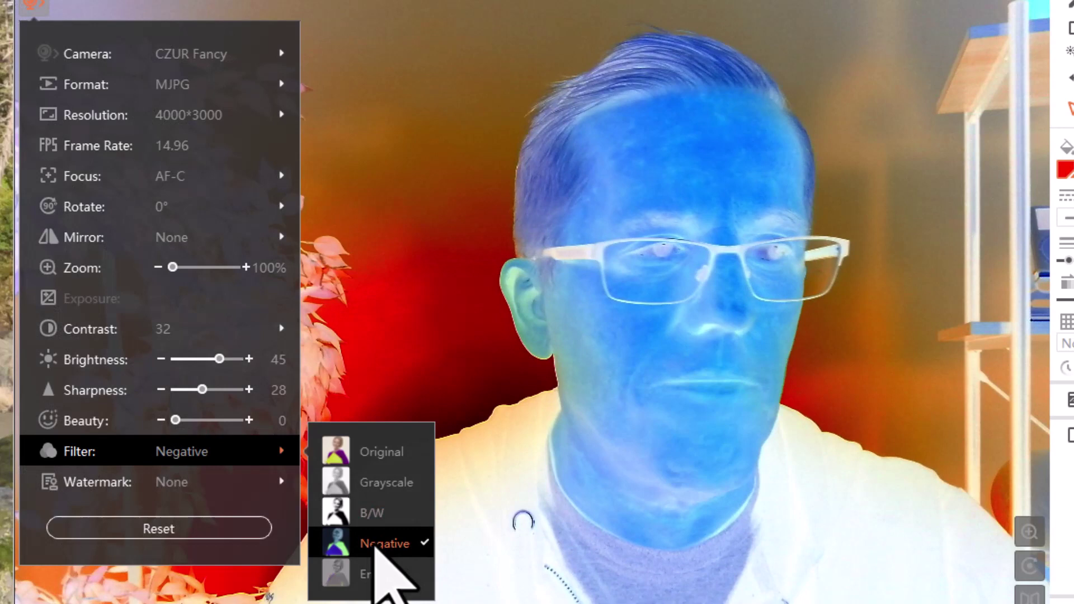
{"action": "left_click", "coordinate": [367, 576]}
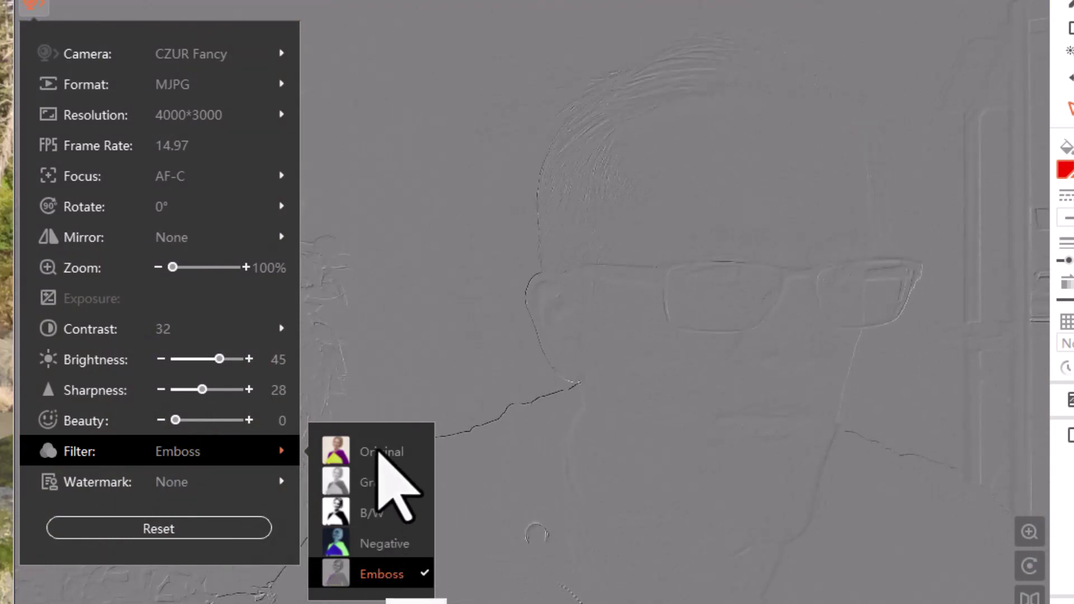
{"action": "left_click", "coordinate": [381, 452]}
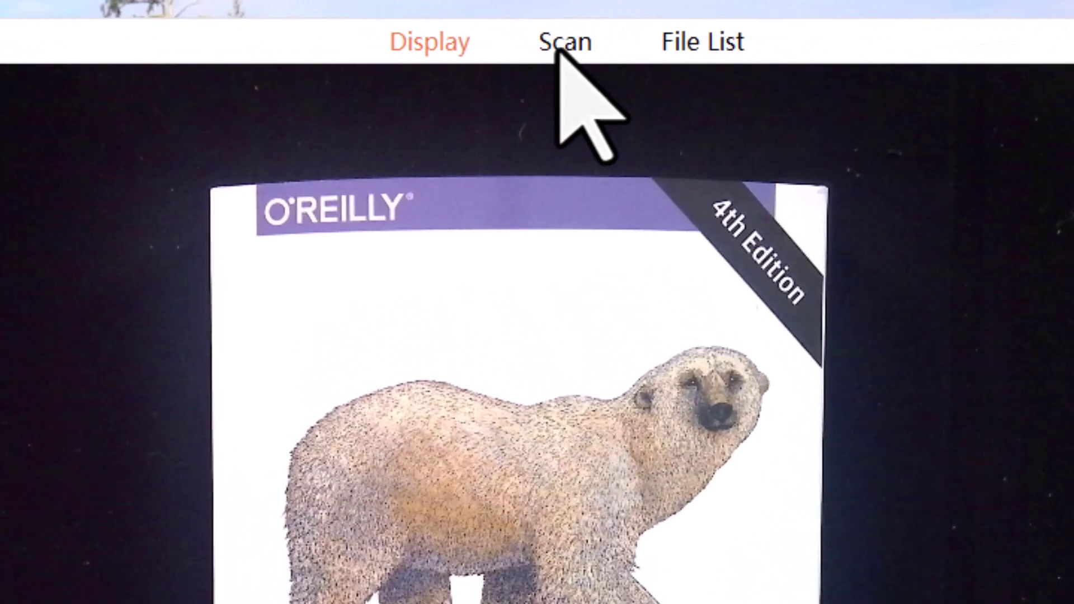
{"action": "left_click", "coordinate": [561, 45]}
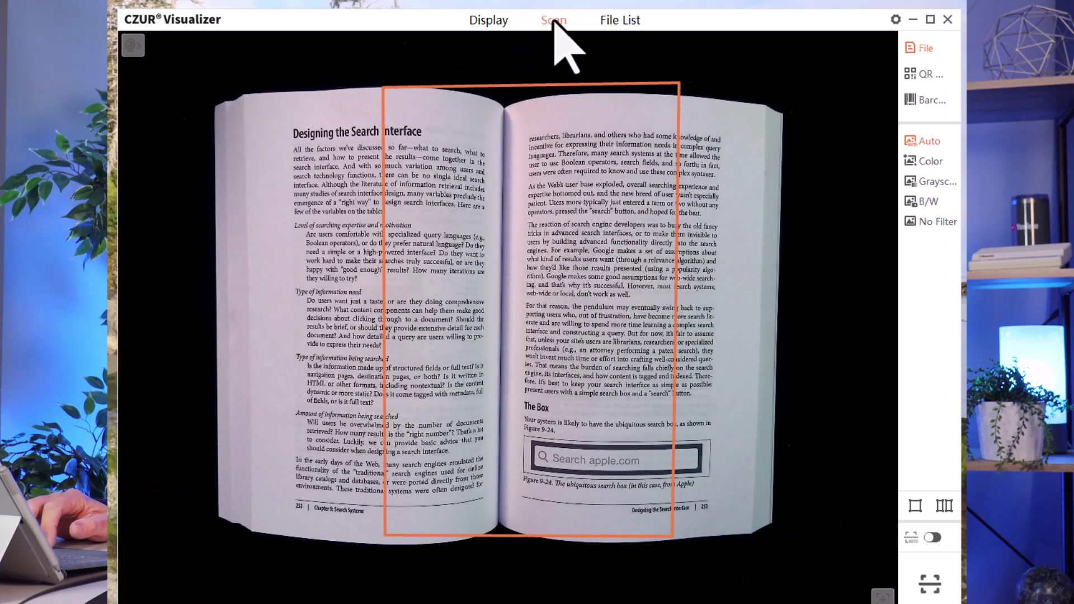
{"action": "left_click", "coordinate": [492, 22]}
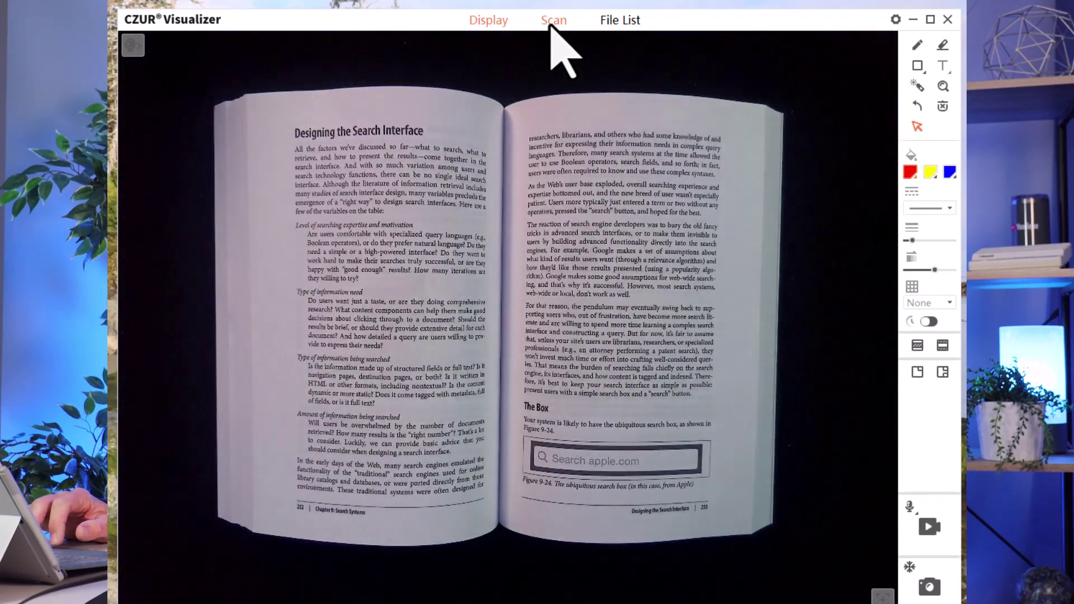
{"action": "left_click", "coordinate": [553, 22]}
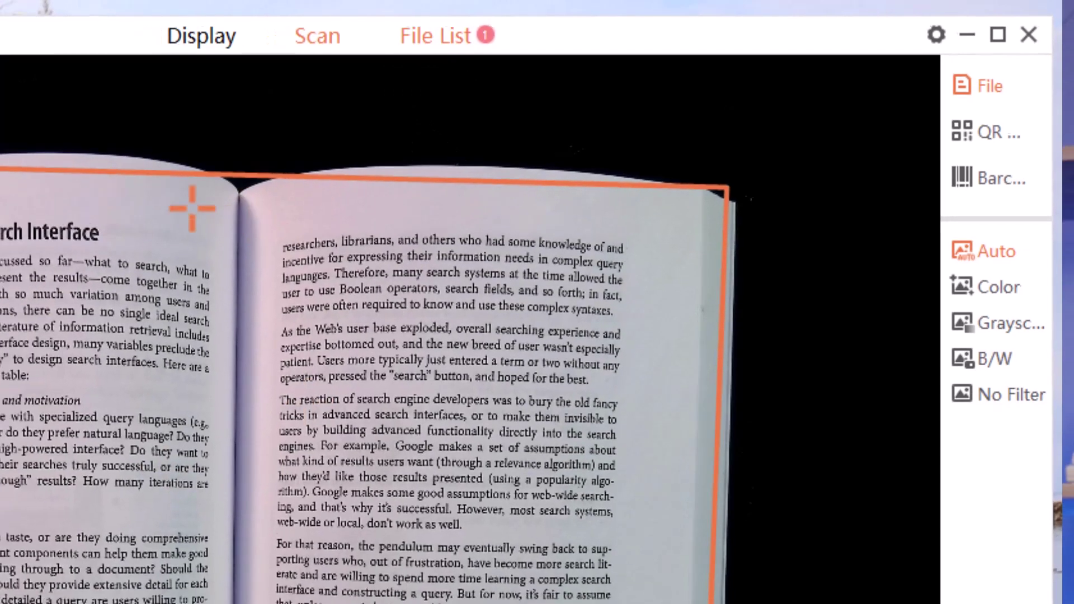
{"action": "left_click", "coordinate": [425, 38]}
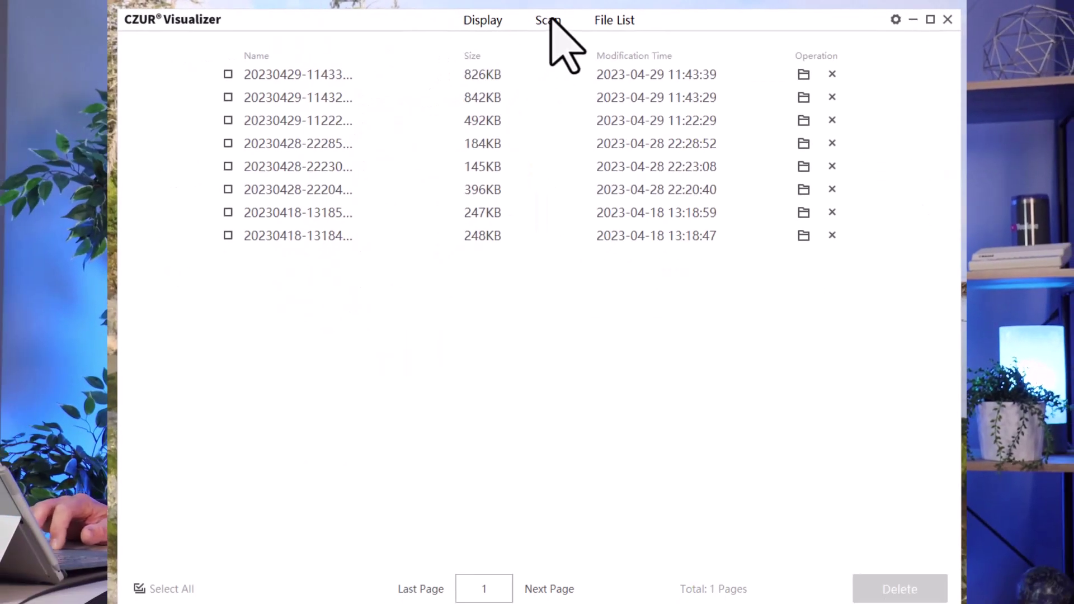
{"action": "left_click", "coordinate": [550, 20]}
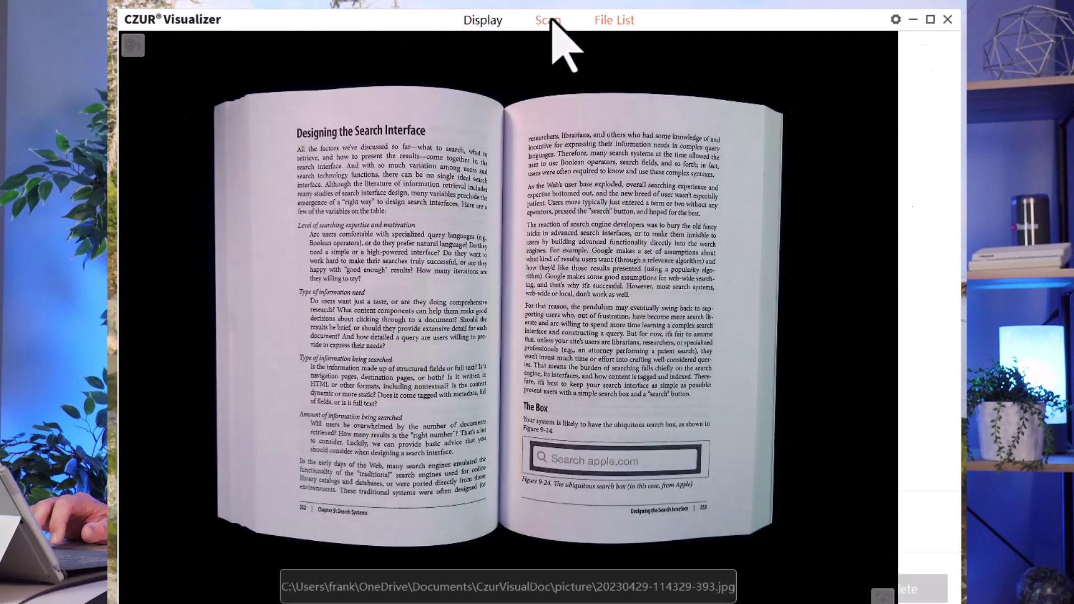
Step: Return to the Display view showing the Figure 11-5 Google Analytics page
{"action": "left_click", "coordinate": [482, 23]}
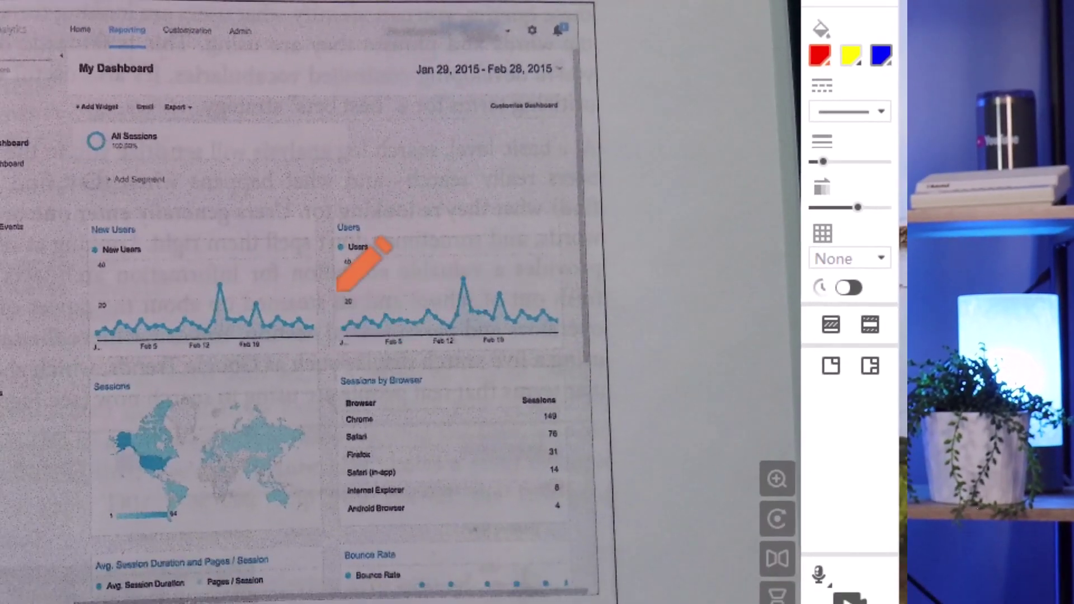
Step: Circle the Users chart with blue pen strokes and draw a rectangle around Pages / Session
{"action": "mouse_move", "coordinate": [442, 231]}
{"action": "left_mouse_down"}
{"action": "mouse_move", "coordinate": [403, 406]}
{"action": "mouse_move", "coordinate": [523, 465]}
{"action": "mouse_move", "coordinate": [428, 244]}
{"action": "mouse_move", "coordinate": [537, 217]}
{"action": "mouse_move", "coordinate": [631, 312]}
{"action": "mouse_move", "coordinate": [537, 425]}
{"action": "left_mouse_up"}
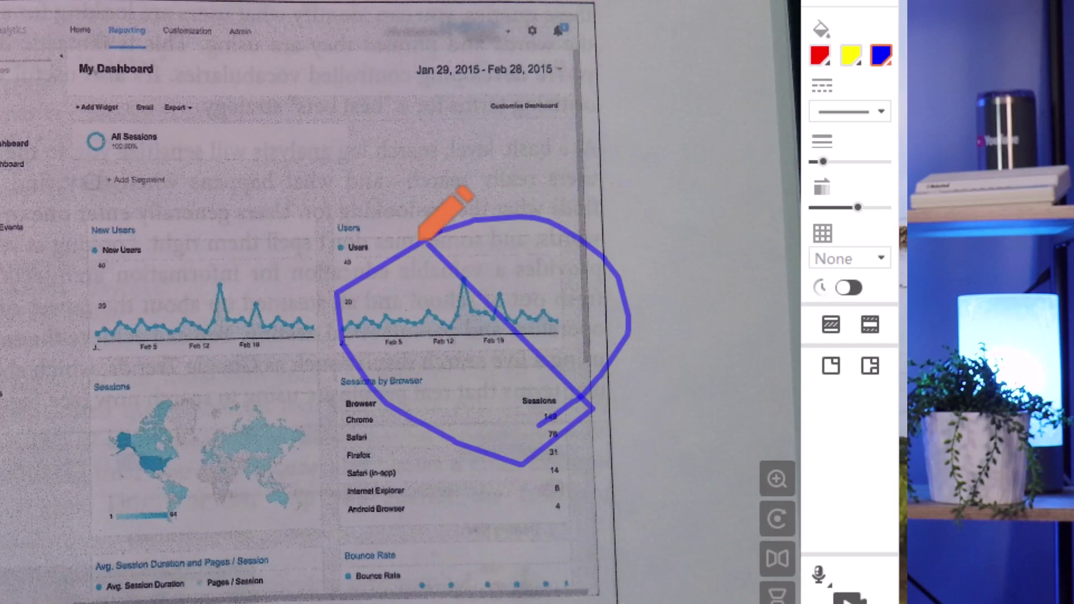
{"action": "left_click_drag", "start_coordinate": [428, 242], "coordinate": [506, 428]}
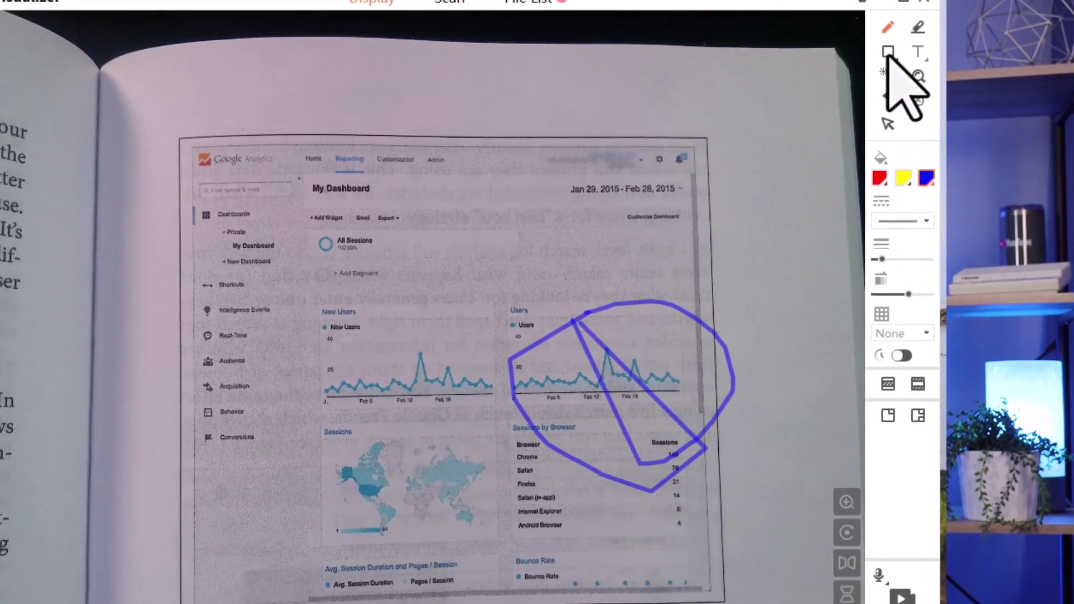
{"action": "left_click", "coordinate": [886, 51]}
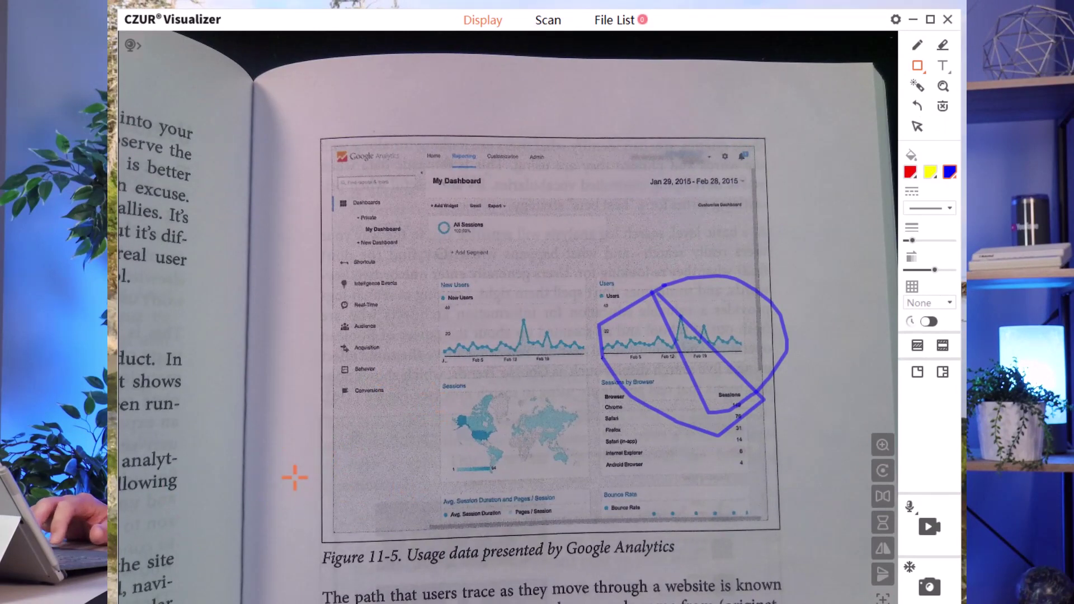
{"action": "left_click_drag", "start_coordinate": [447, 539], "coordinate": [562, 575]}
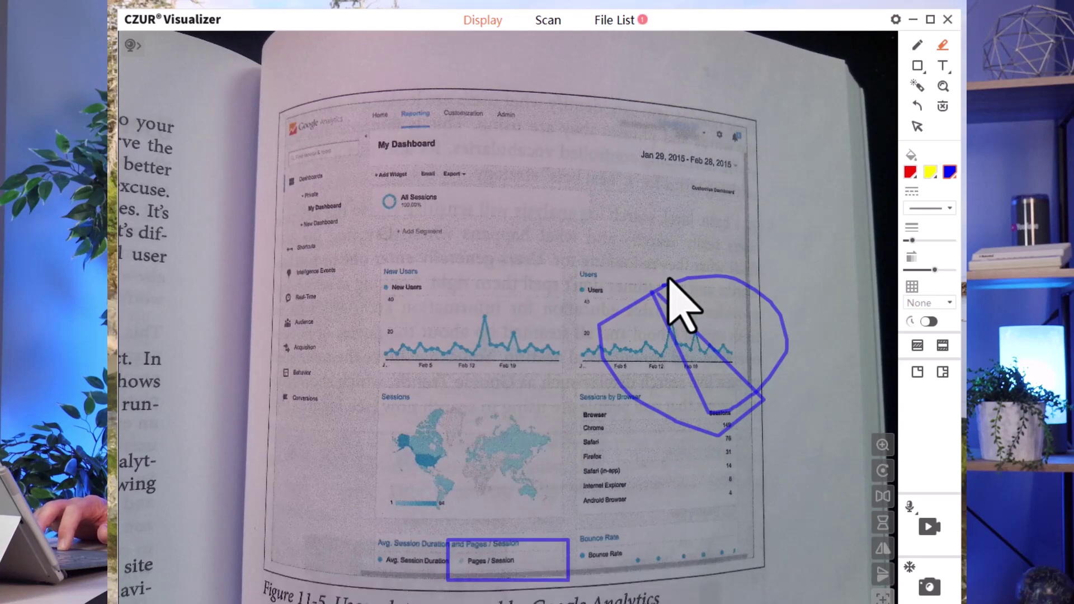
Step: Erase the blue strokes around Users and the Pages / Session box, then return to the select arrow
{"action": "mouse_move", "coordinate": [667, 280]}
{"action": "left_mouse_down"}
{"action": "mouse_move", "coordinate": [673, 268]}
{"action": "mouse_move", "coordinate": [662, 286]}
{"action": "left_mouse_up"}
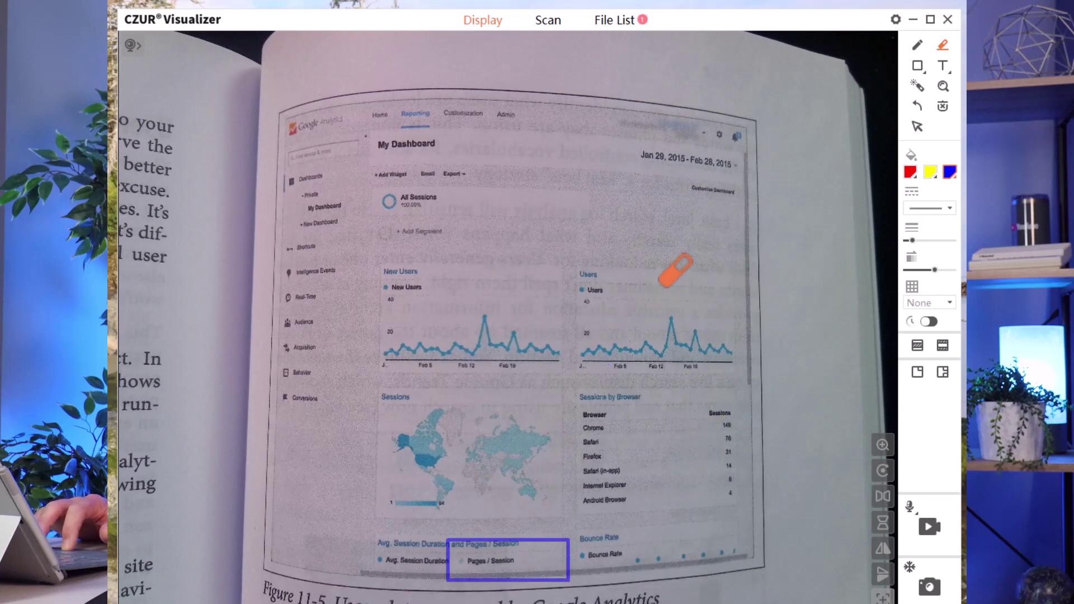
{"action": "left_click", "coordinate": [553, 543]}
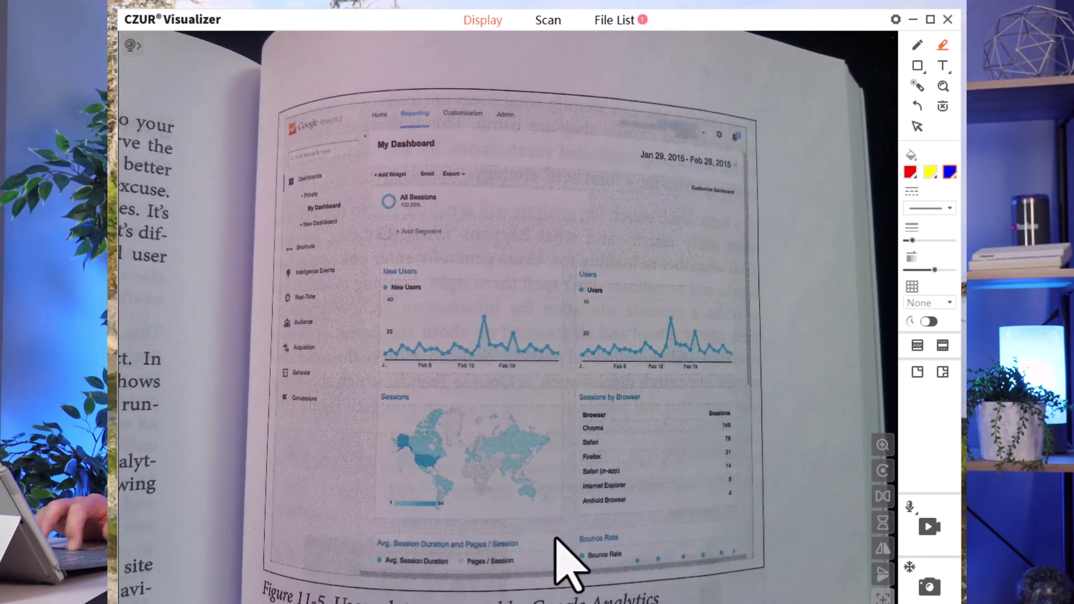
{"action": "left_click", "coordinate": [918, 125]}
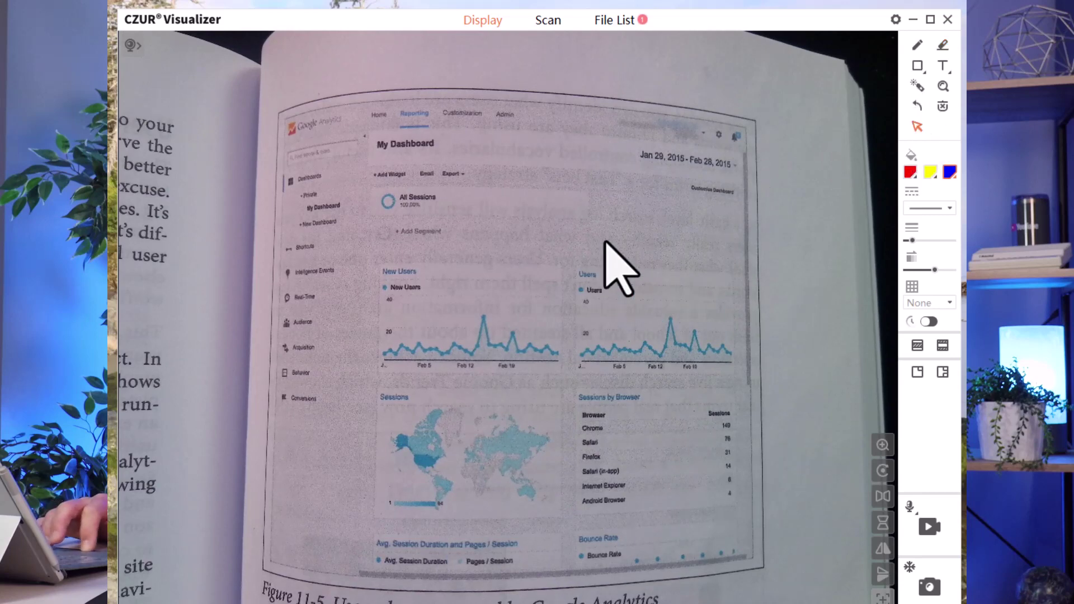